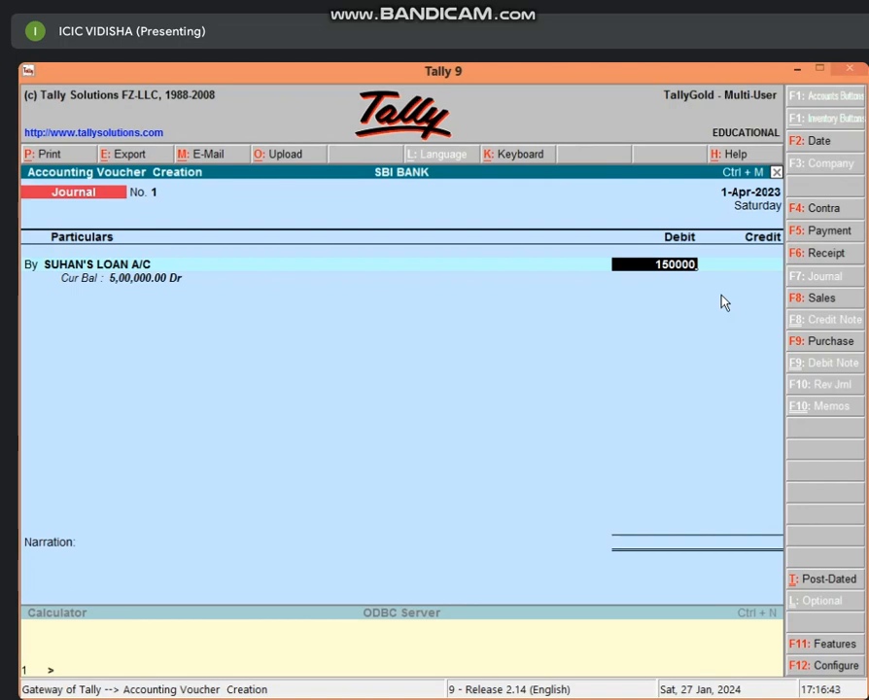
Switch to the Excel loan calculation and examine the loan-plus-interest total in B5 and the instalment amount in B8
{"action": "key", "text": "alt+Tab"}
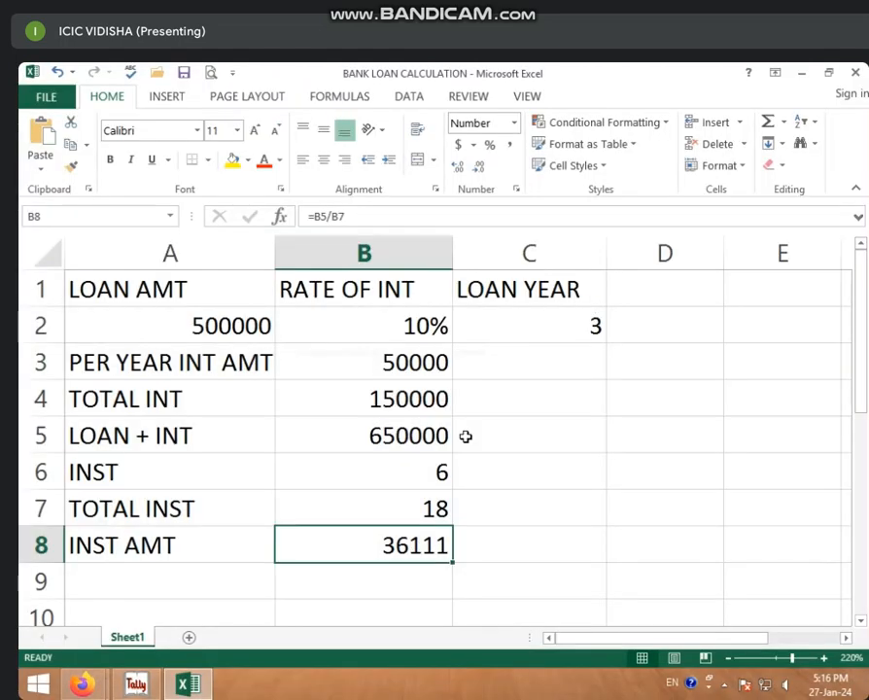
{"action": "left_click", "coordinate": [406, 437]}
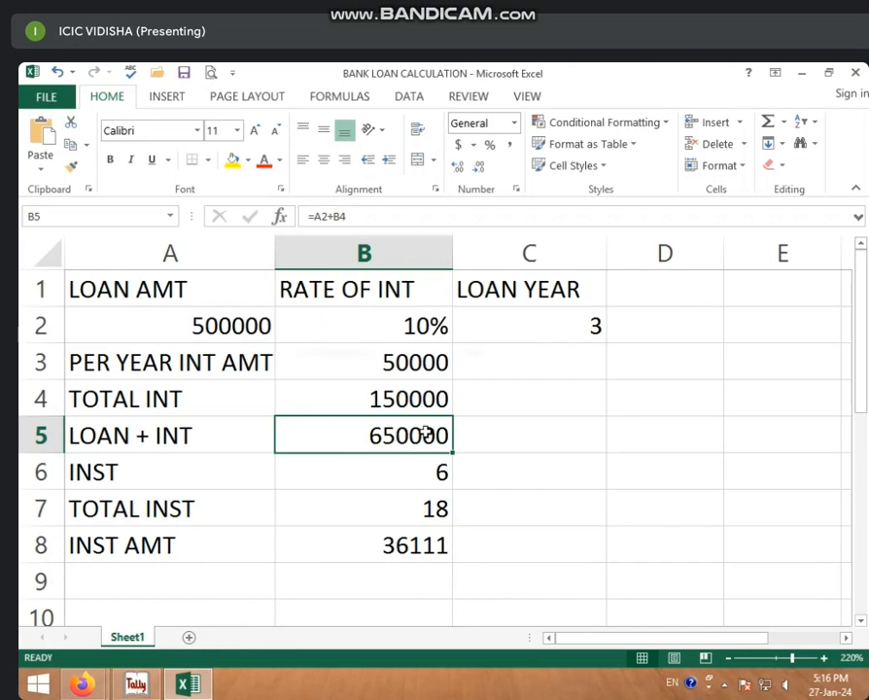
{"action": "left_click", "coordinate": [400, 546]}
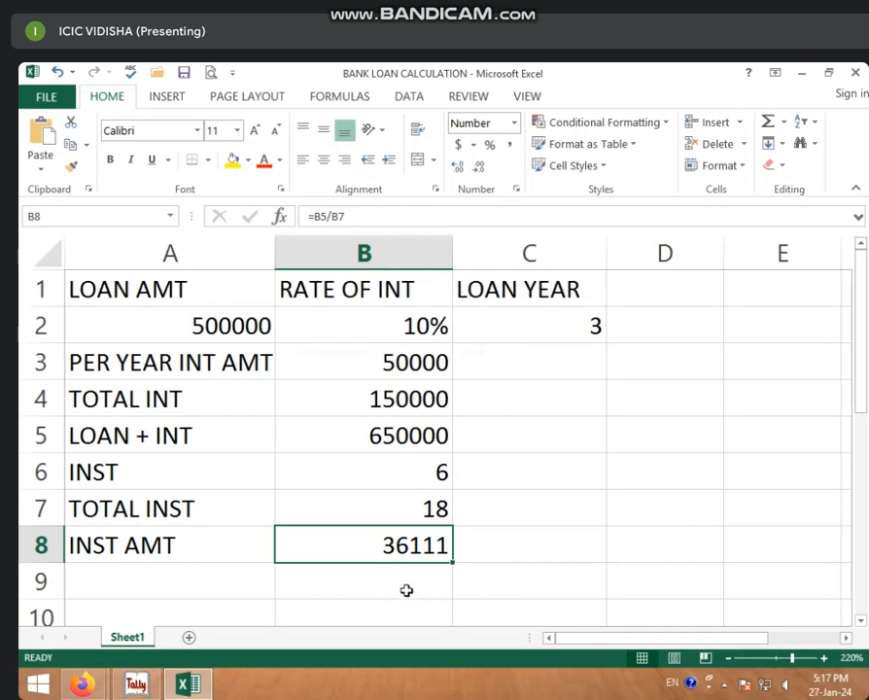
{"action": "left_click", "coordinate": [374, 439]}
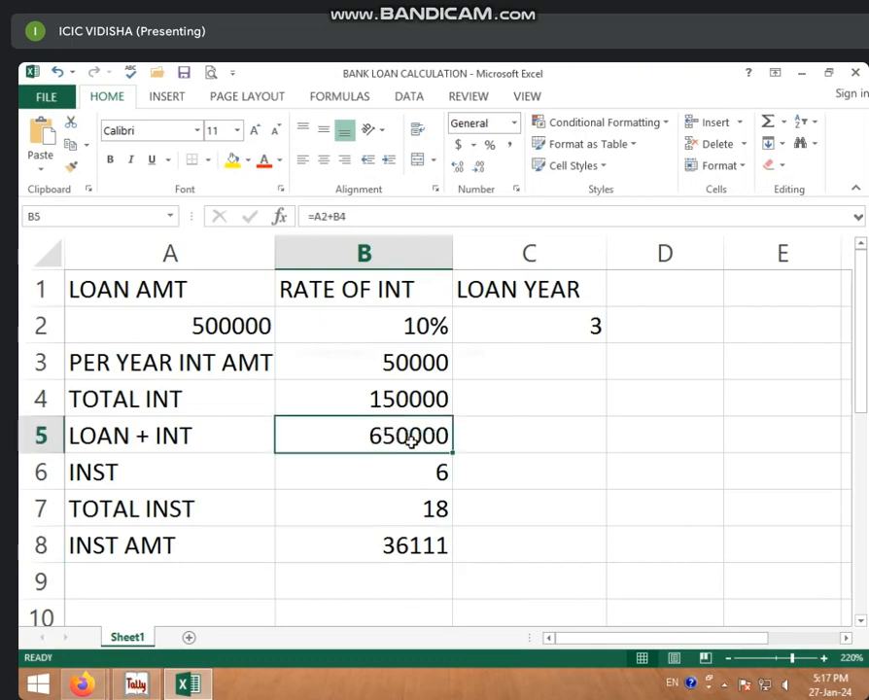
{"action": "left_click", "coordinate": [381, 546]}
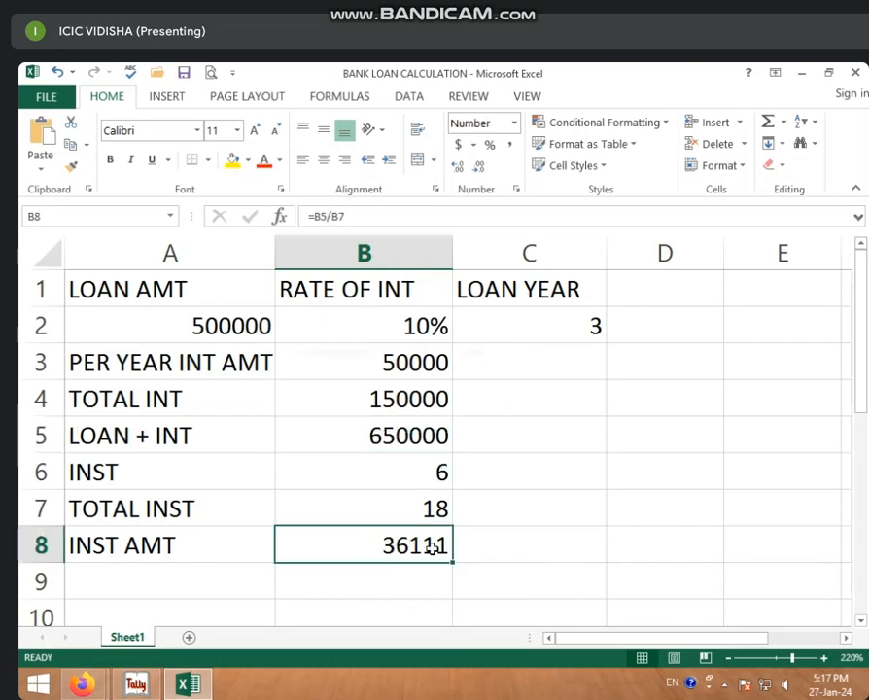
Multiply the instalment amount by the total instalments in cell C8 with the formula =B8*B7
{"action": "left_click", "coordinate": [583, 545]}
{"action": "type", "text": "="}
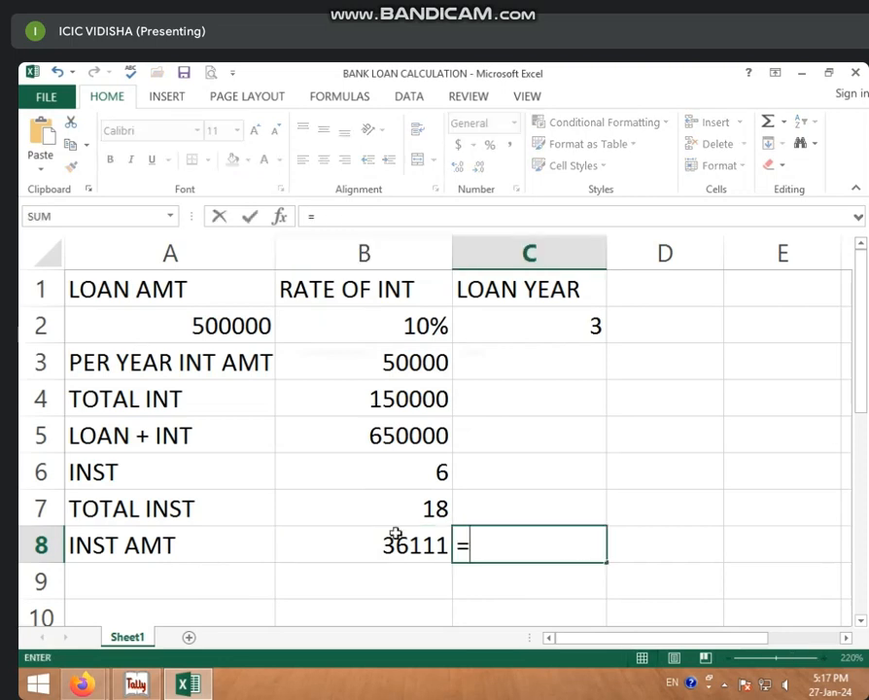
{"action": "left_click", "coordinate": [376, 548]}
{"action": "type", "text": "*"}
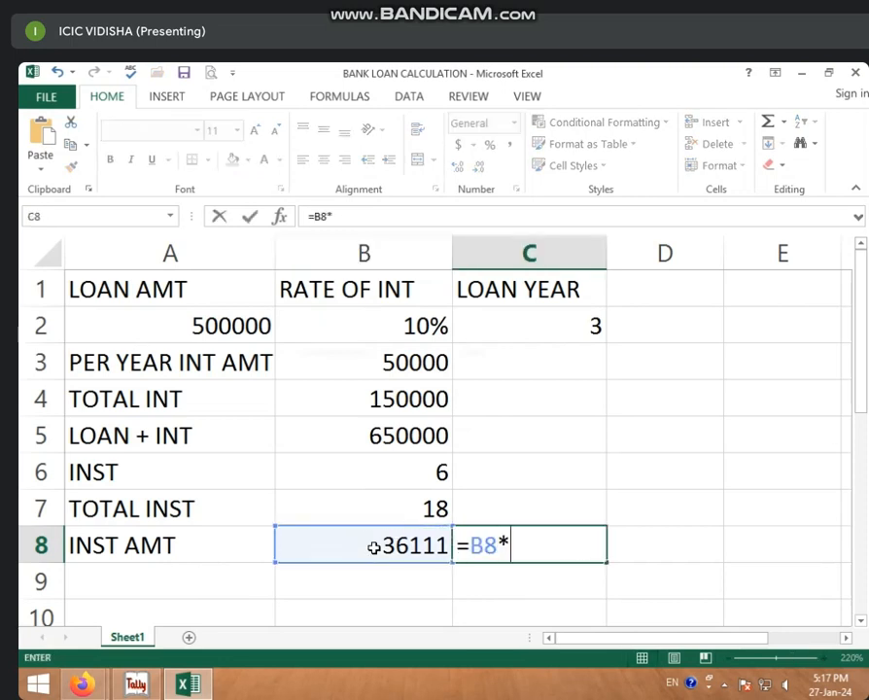
{"action": "left_click", "coordinate": [399, 510]}
{"action": "key", "text": "Return"}
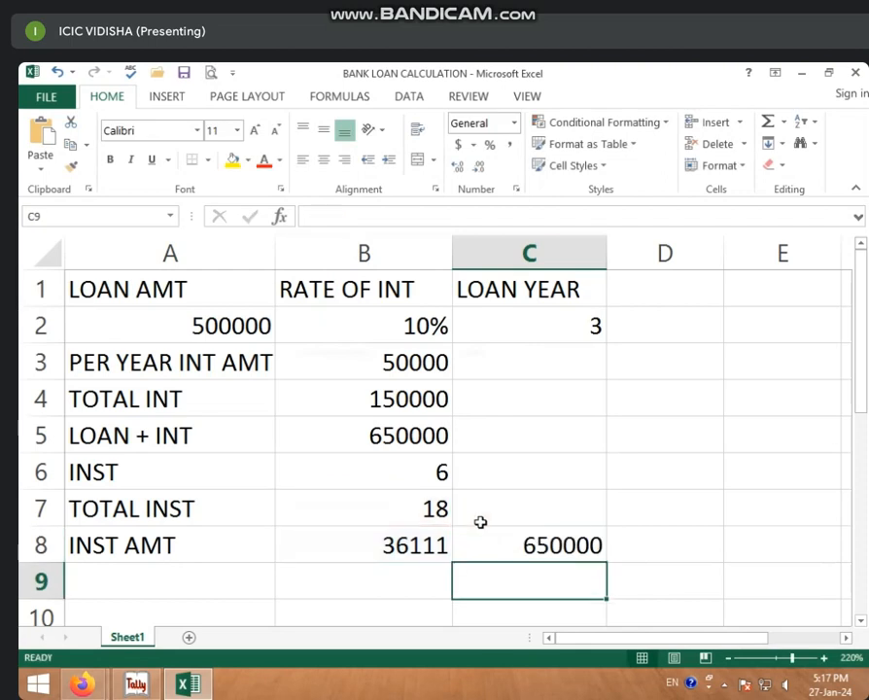
Clear the check formula from cell C8
{"action": "left_click", "coordinate": [540, 546]}
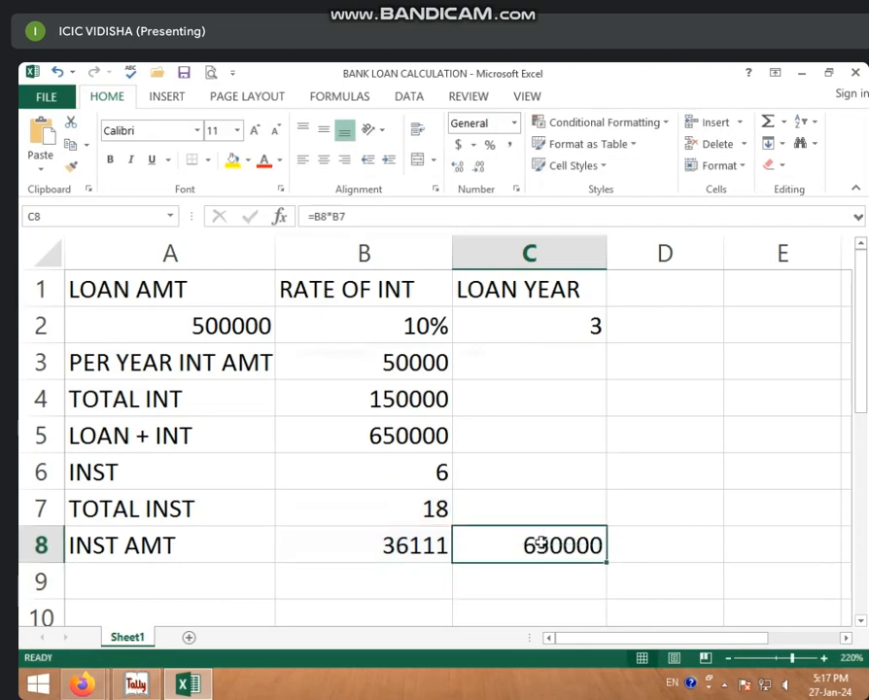
{"action": "key", "text": "BackSpace"}
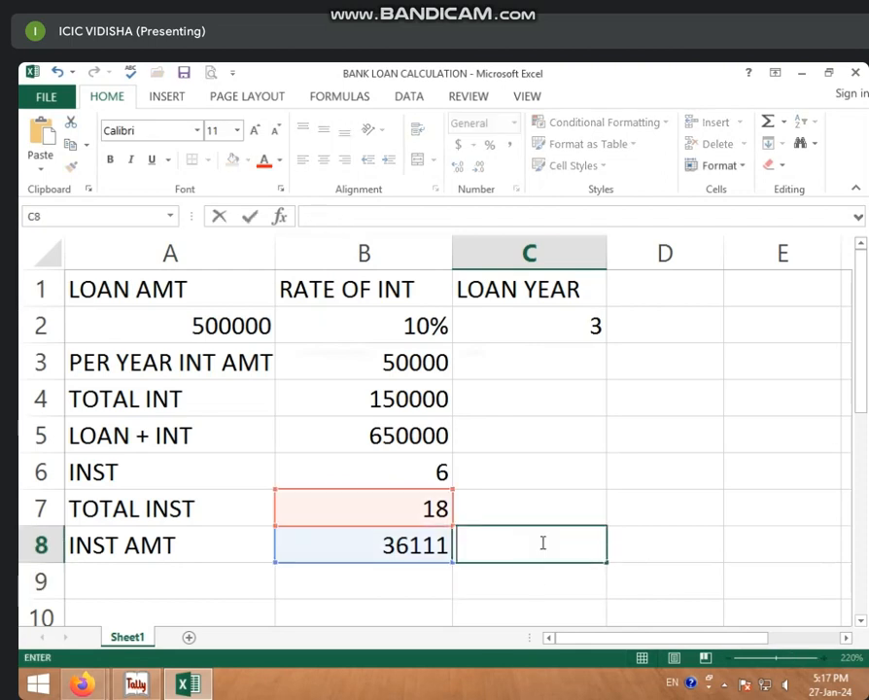
{"action": "left_click", "coordinate": [539, 588]}
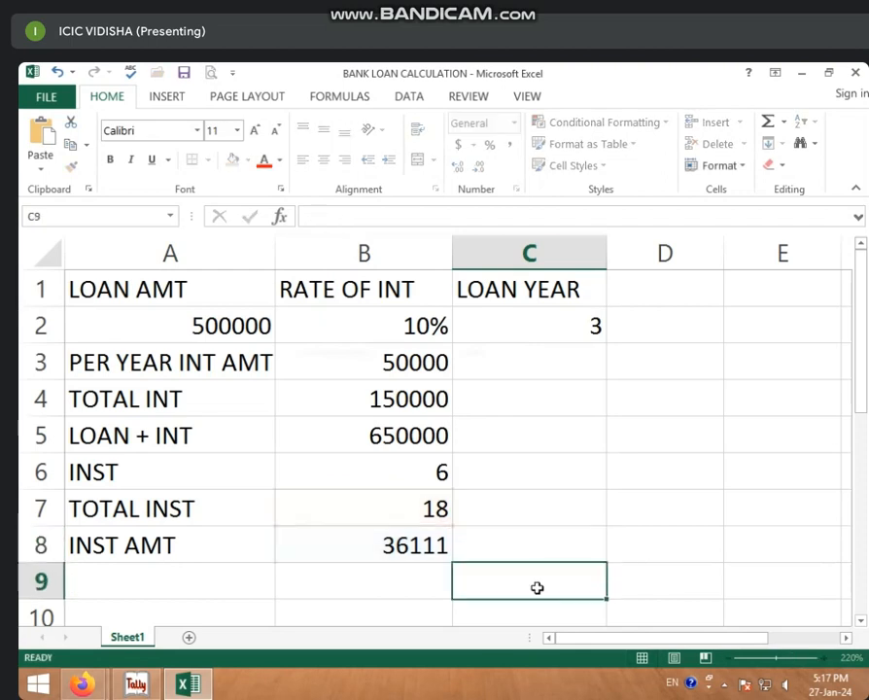
Switch back to Tally and accept the 150000 debit for the borrower's loan account in the journal voucher
{"action": "left_click", "coordinate": [142, 684]}
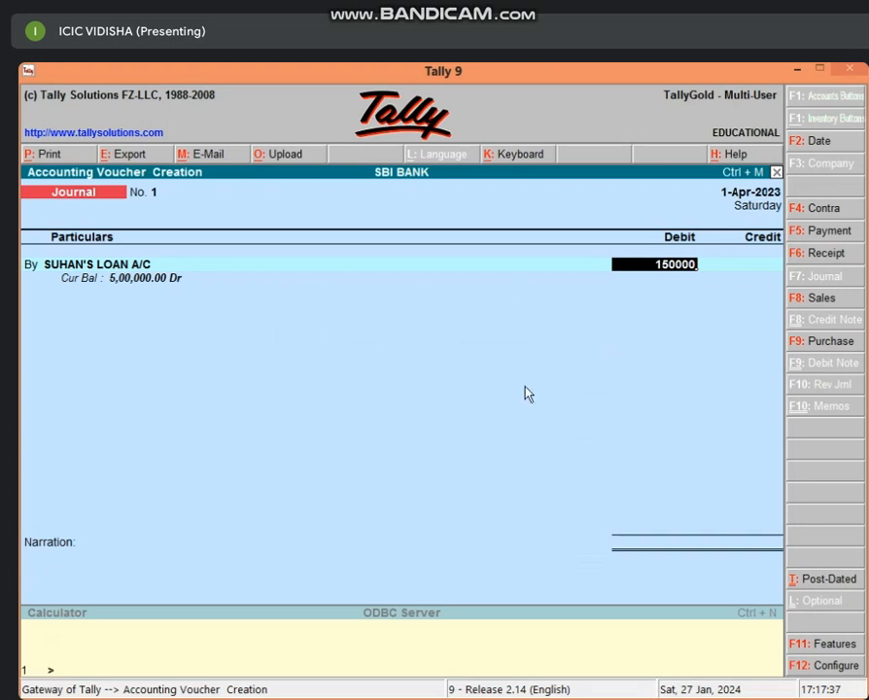
{"action": "key", "text": "Return"}
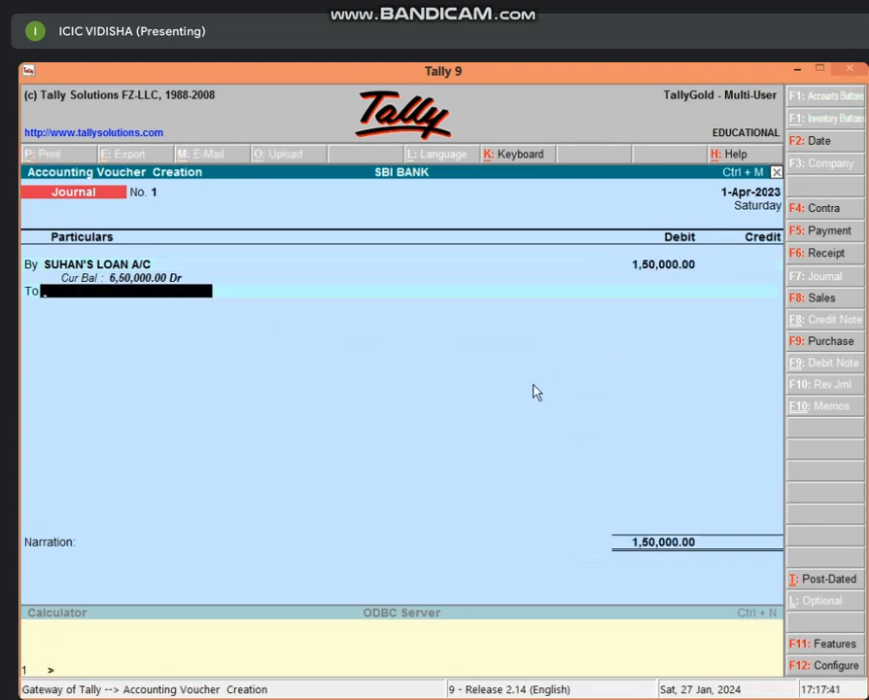
Create a ledger named INTEREST A/C under Direct Incomes for the journal's credit entry and save it
{"action": "key", "text": "alt+c"}
{"action": "type", "text": "INTE"}
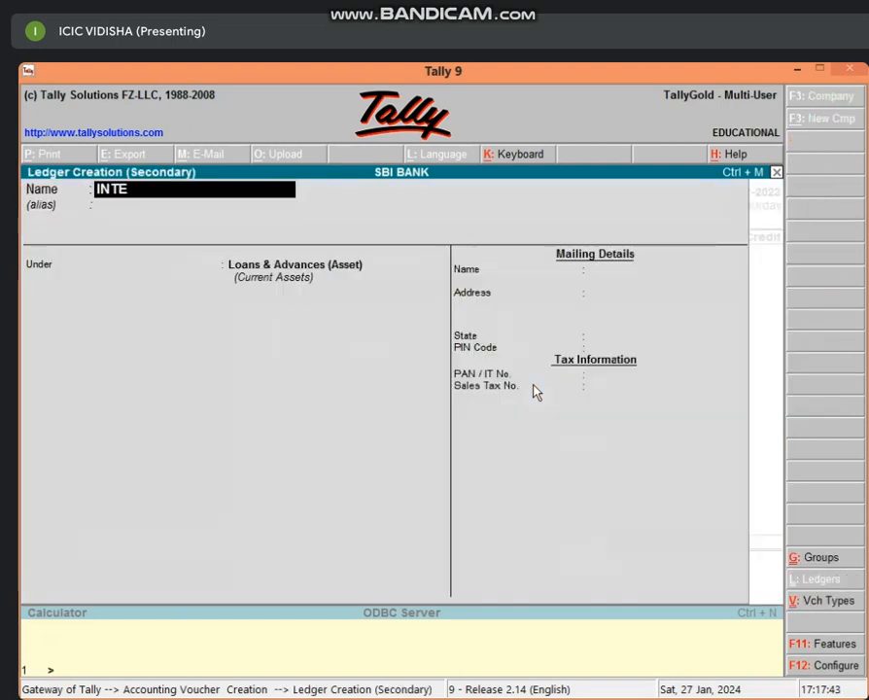
{"action": "type", "text": "REST A/C"}
{"action": "key", "text": "Return"}
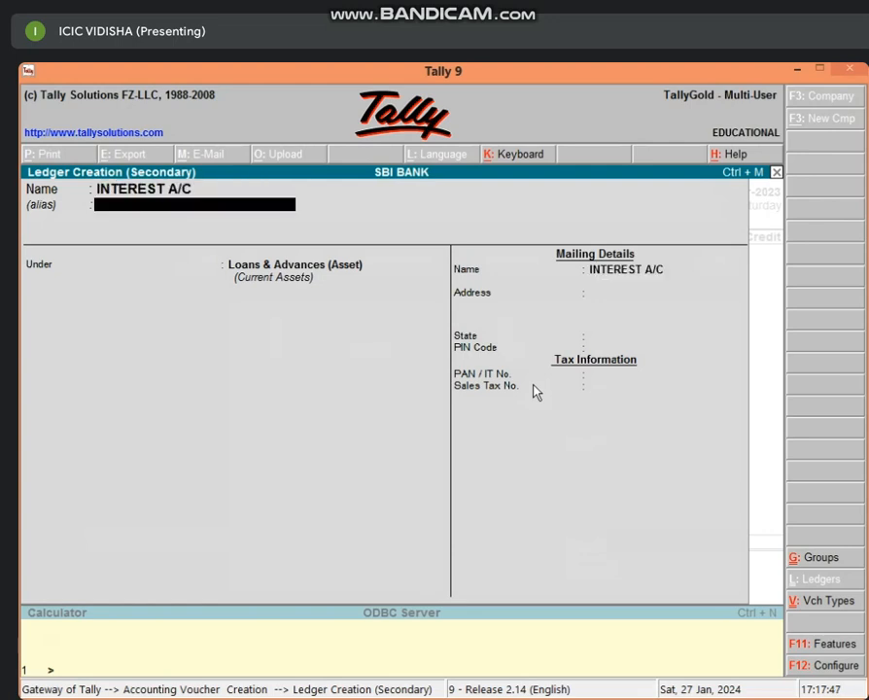
{"action": "key", "text": "Return"}
{"action": "type", "text": "DIRE"}
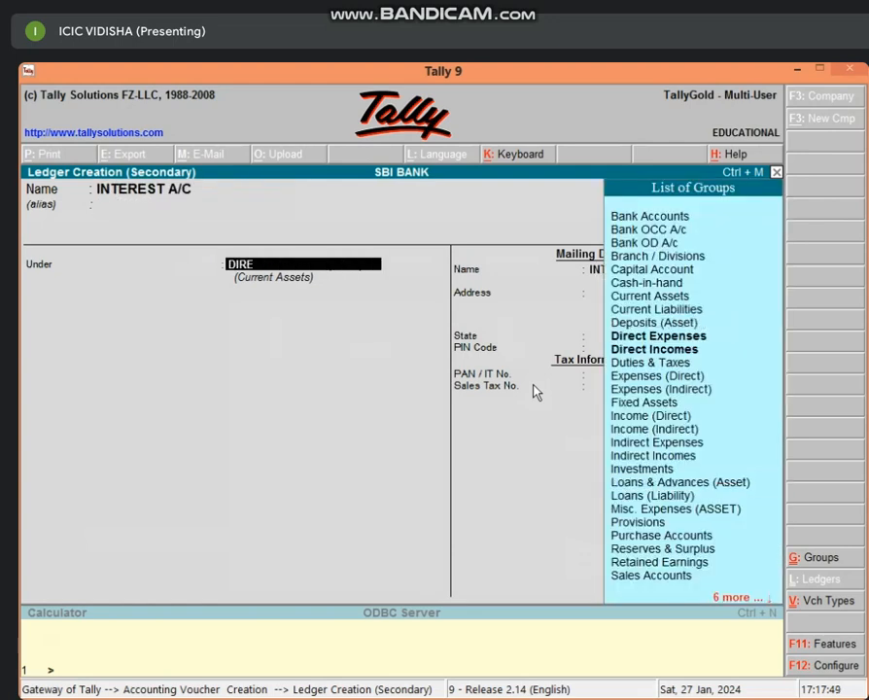
{"action": "key", "text": "Down"}
{"action": "key", "text": "Down"}
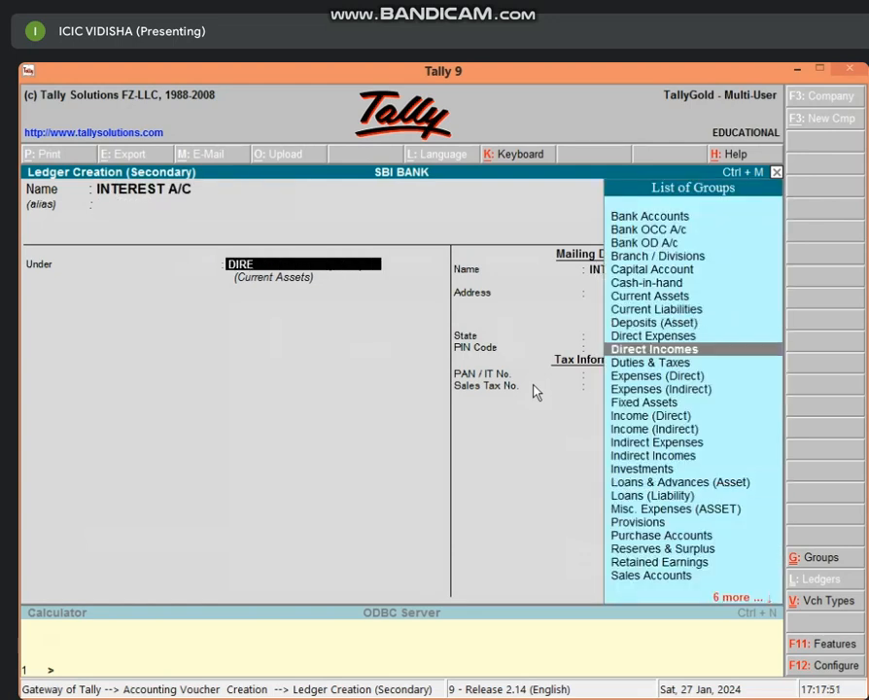
{"action": "key", "text": "Return"}
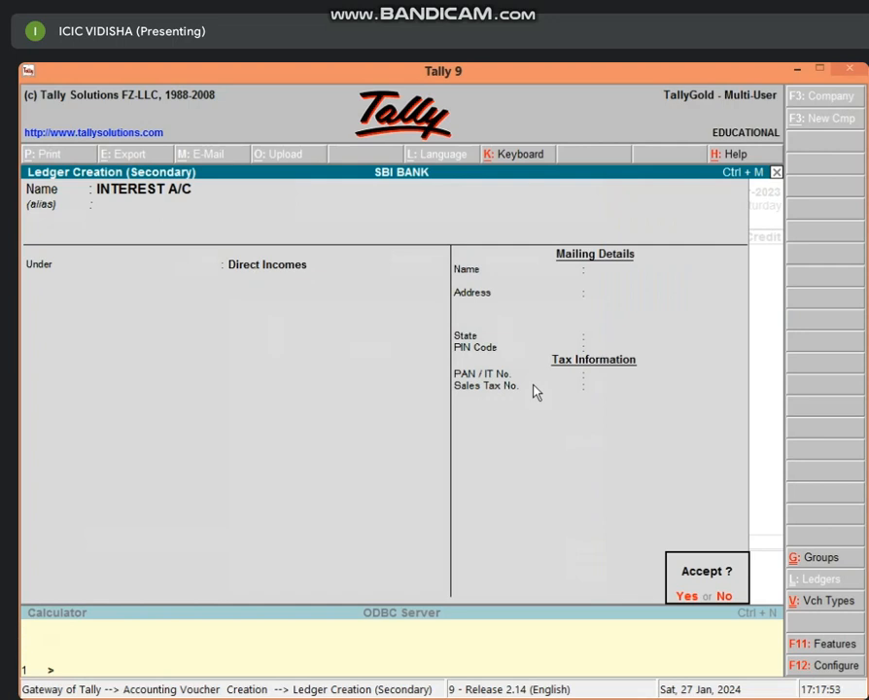
{"action": "key", "text": "Return"}
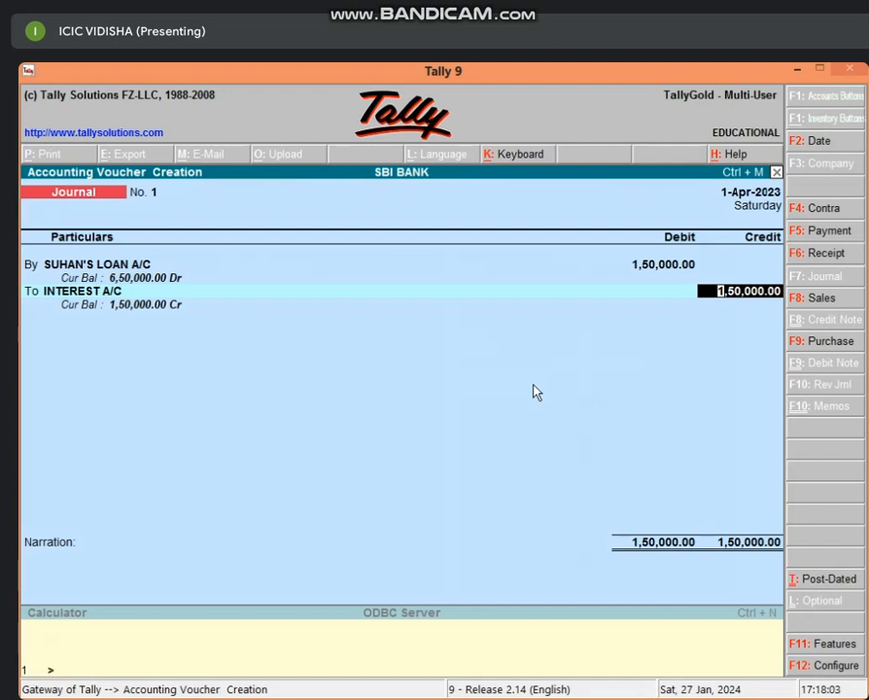
Accept the 1,50,000.00 credit to INTEREST A/C and save the journal voucher without a narration
{"action": "key", "text": "Return"}
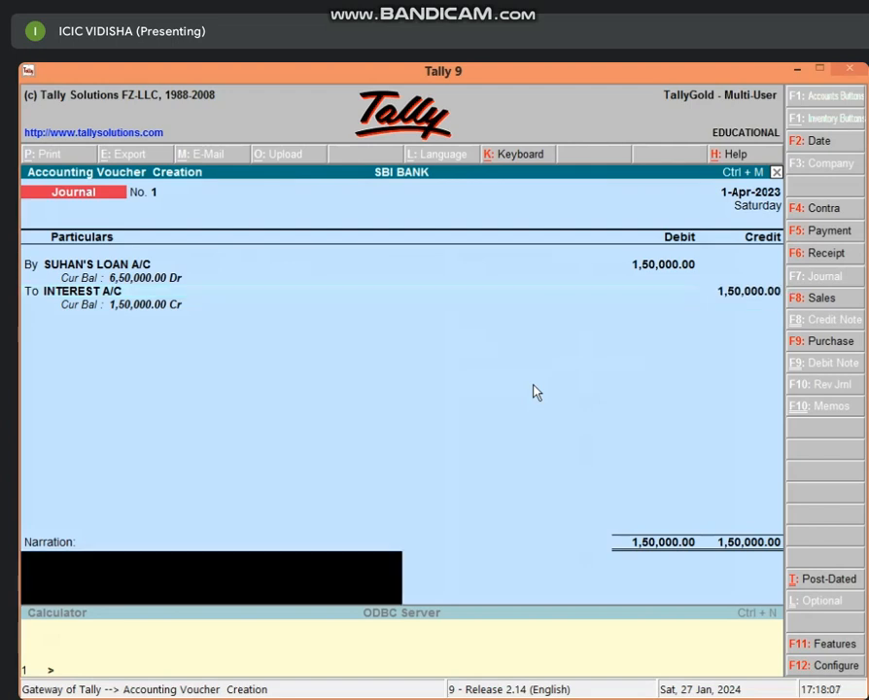
{"action": "key", "text": "Return"}
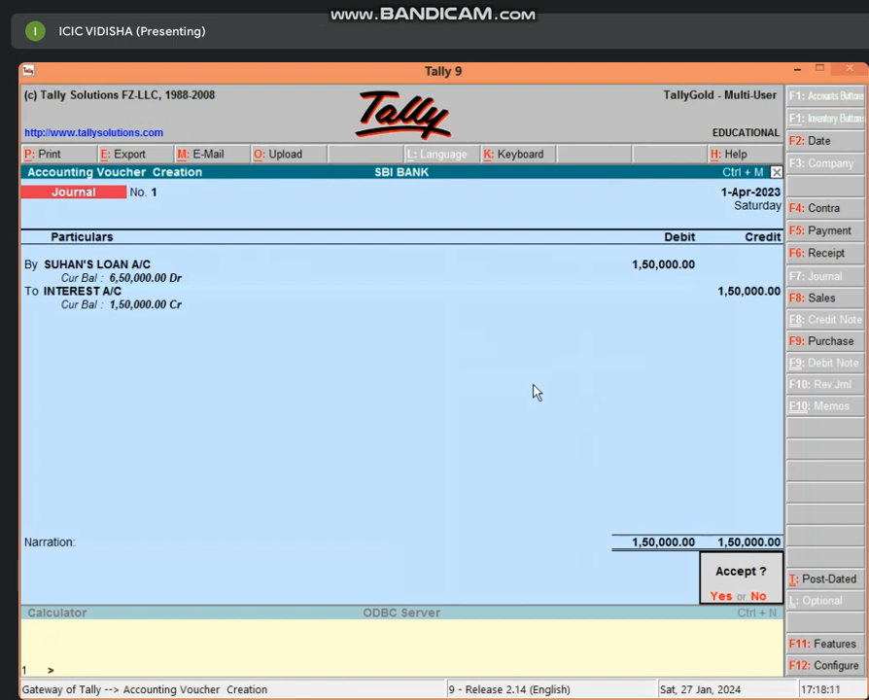
{"action": "key", "text": "Return"}
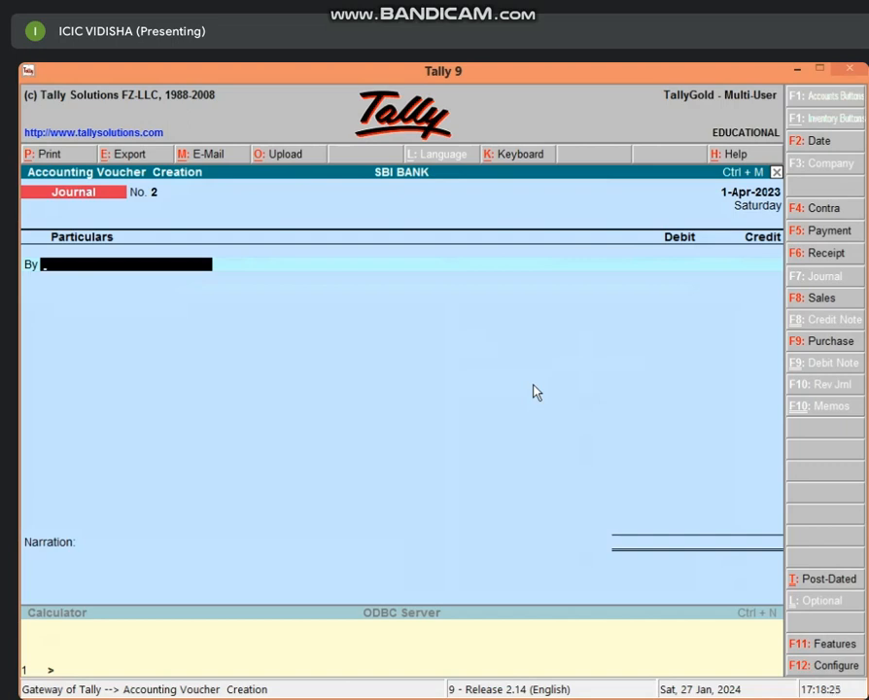
Start a receipt voucher with the borrower's loan account as the credited ledger
{"action": "key", "text": "F6"}
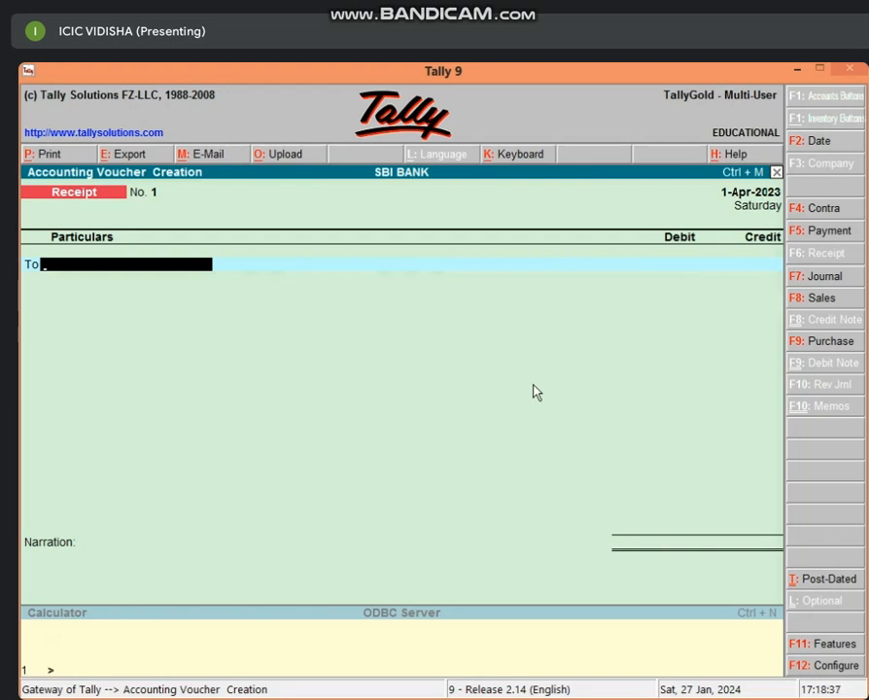
{"action": "type", "text": "SU"}
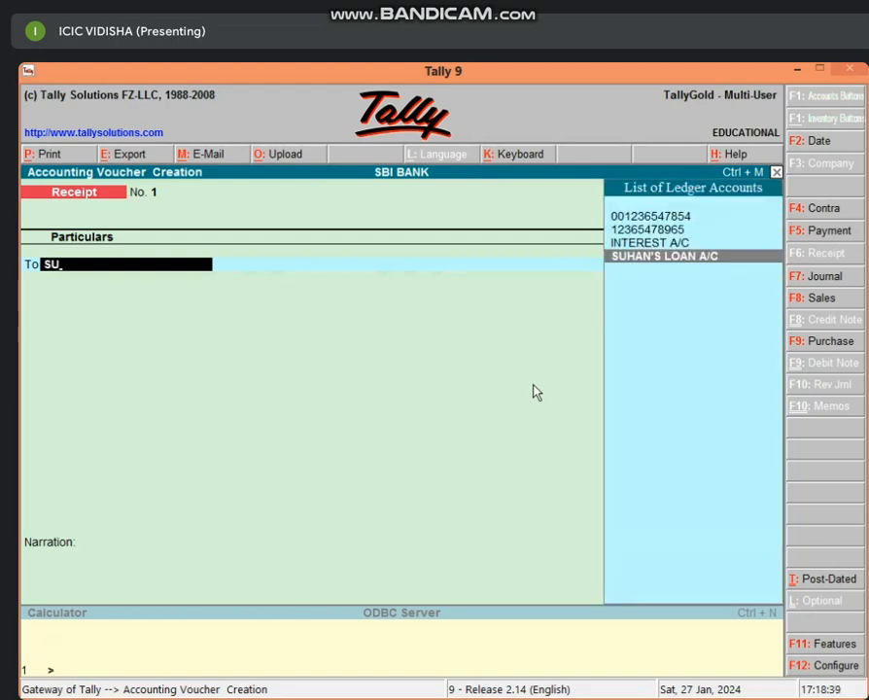
{"action": "key", "text": "Return"}
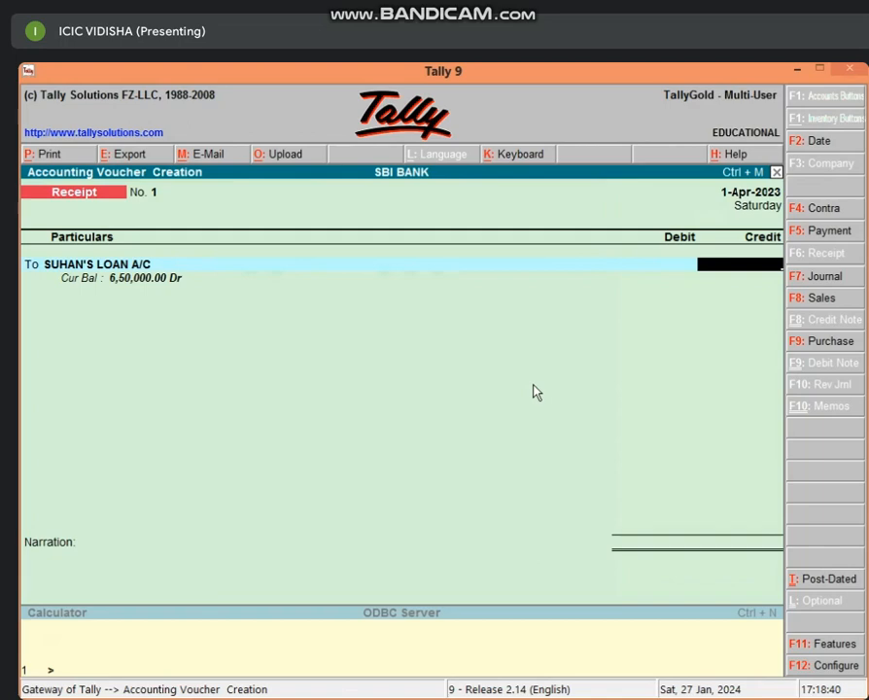
Look up the instalment amount in cell B8 of the Excel sheet and enter 36111 as the receipt's credit in Tally
{"action": "left_click", "coordinate": [797, 70]}
{"action": "left_click", "coordinate": [322, 541]}
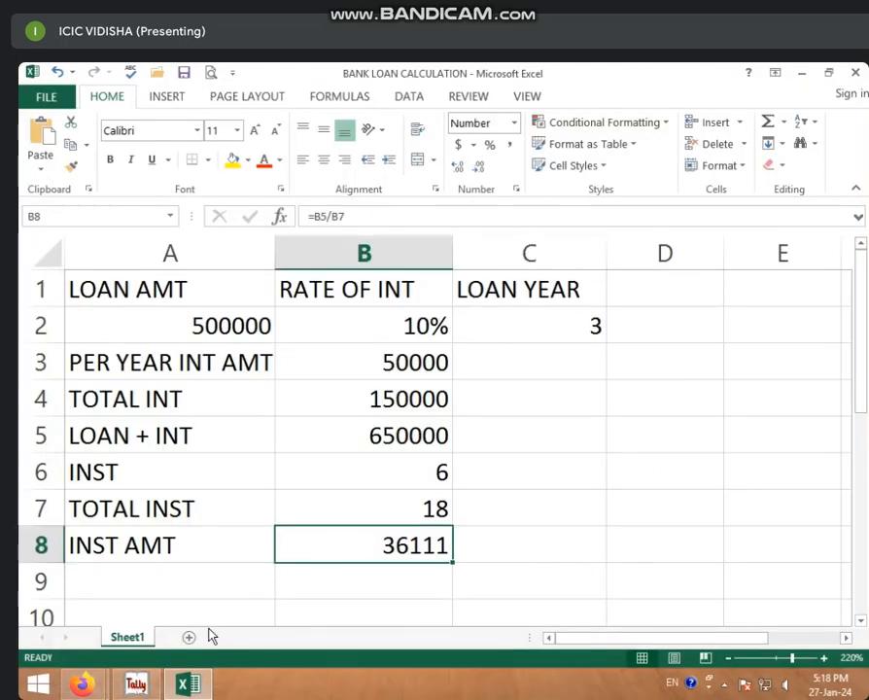
{"action": "left_click", "coordinate": [138, 687]}
{"action": "type", "text": "3"}
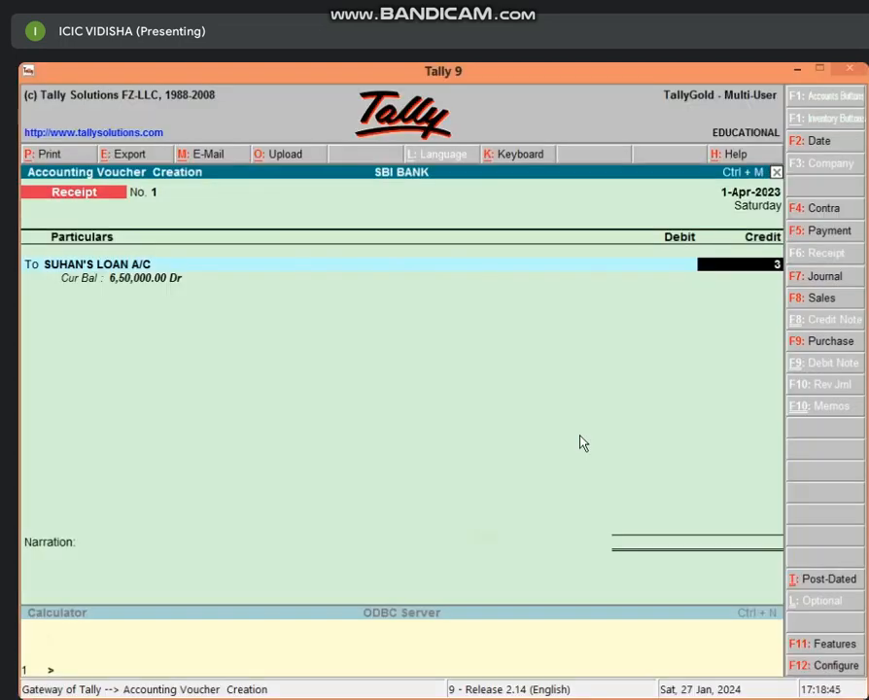
{"action": "type", "text": "6111"}
{"action": "key", "text": "Return"}
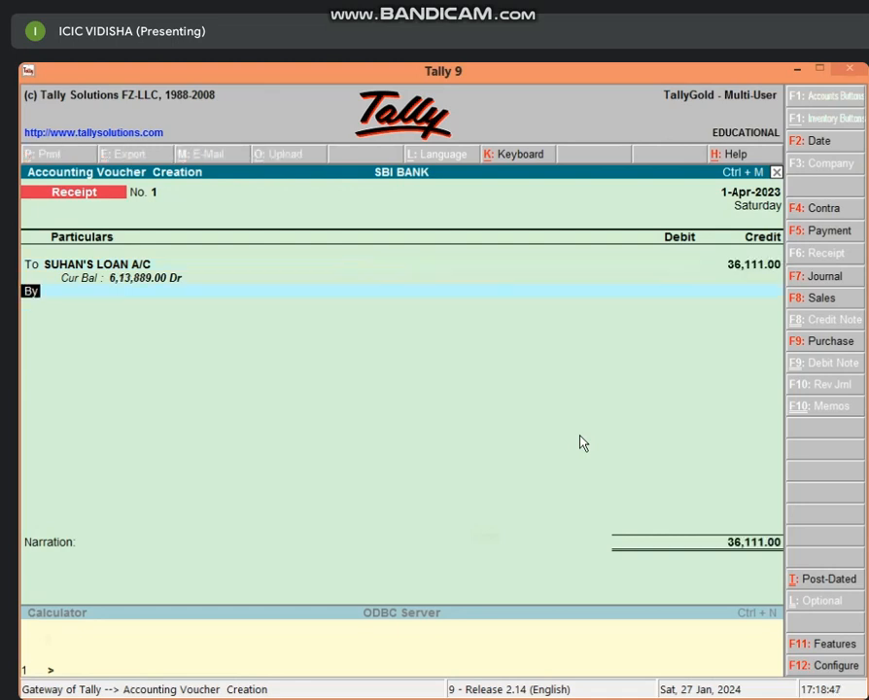
Debit Cash with 36,111.00 and save the receipt voucher without a narration
{"action": "key", "text": "Return"}
{"action": "type", "text": "CAS"}
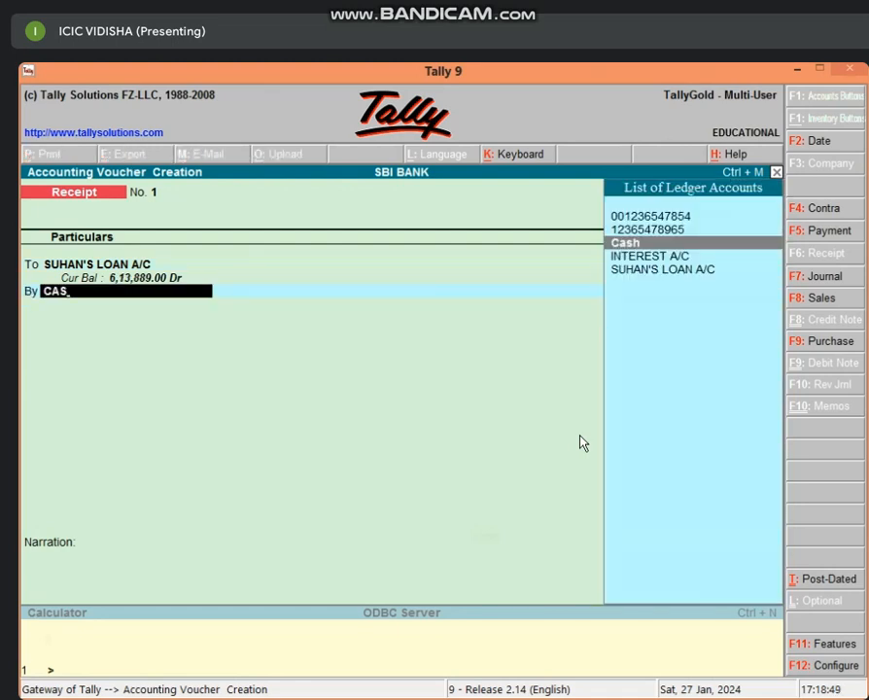
{"action": "key", "text": "Return"}
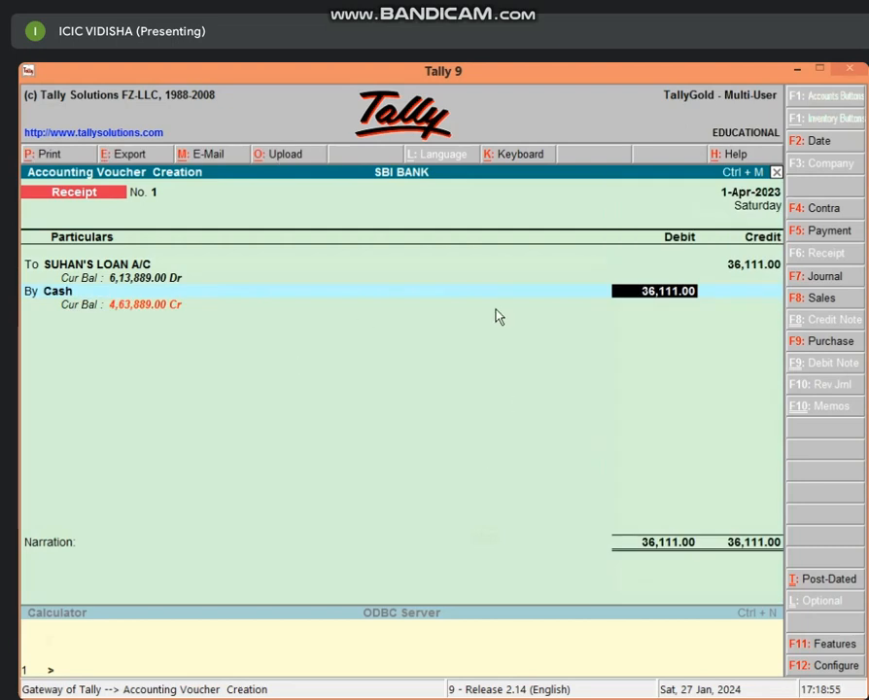
{"action": "key", "text": "BackSpace"}
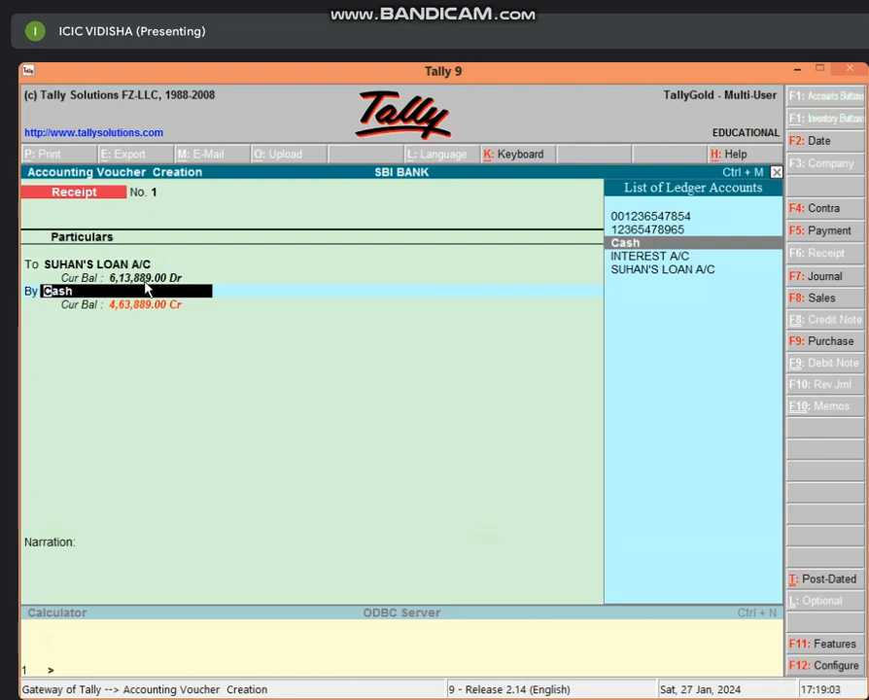
{"action": "key", "text": "Return"}
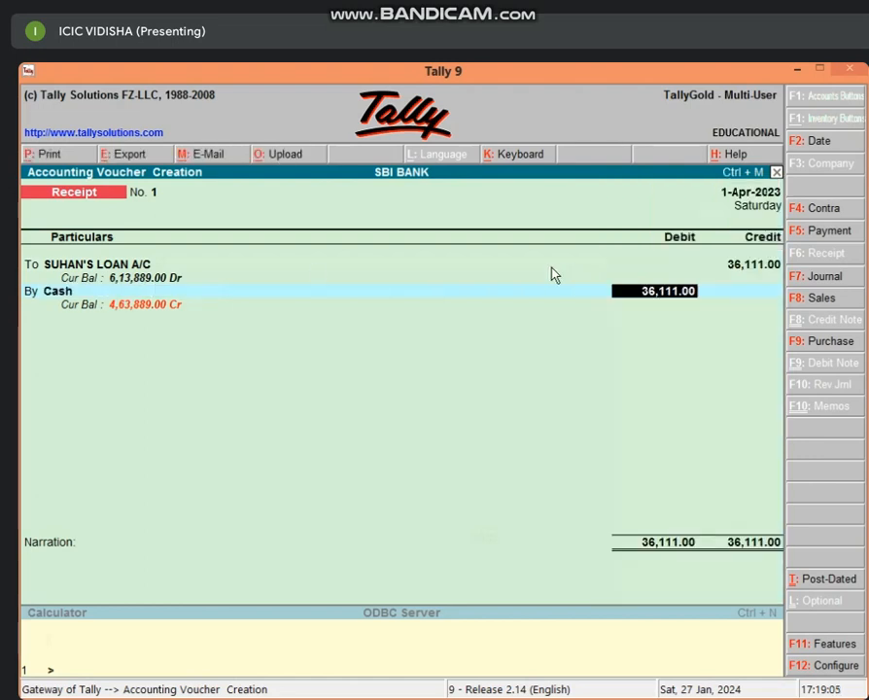
{"action": "key", "text": "Return"}
{"action": "key", "text": "Return"}
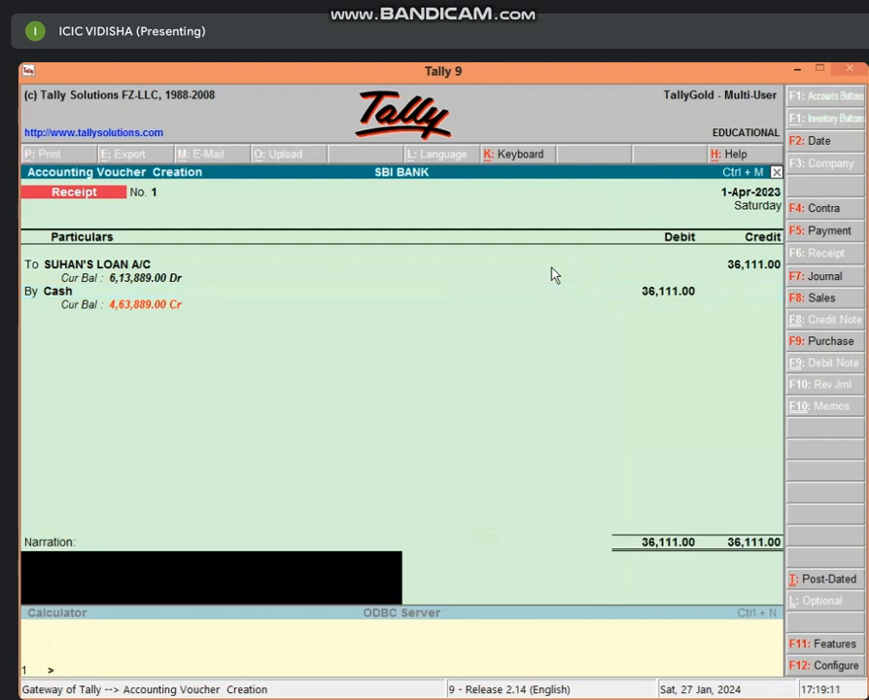
{"action": "key", "text": "Return"}
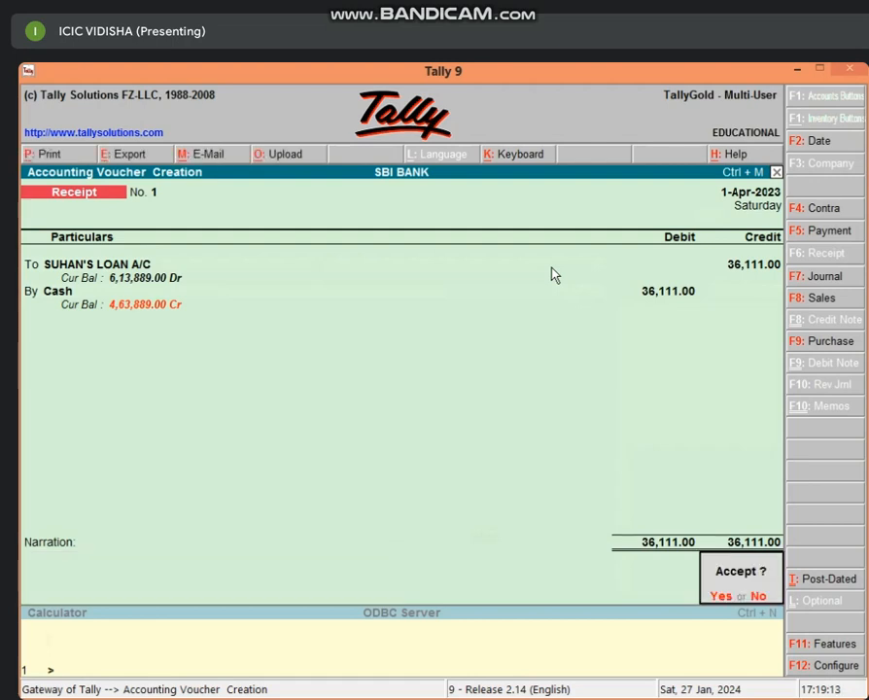
{"action": "key", "text": "Return"}
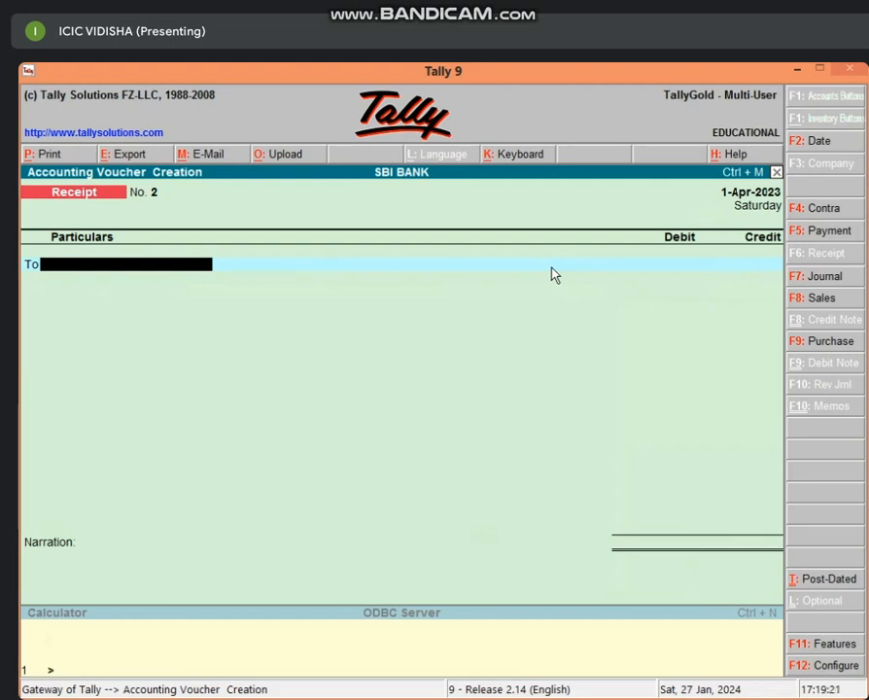
Credit the borrower's loan account with 36111 in receipt voucher No. 2
{"action": "type", "text": "S"}
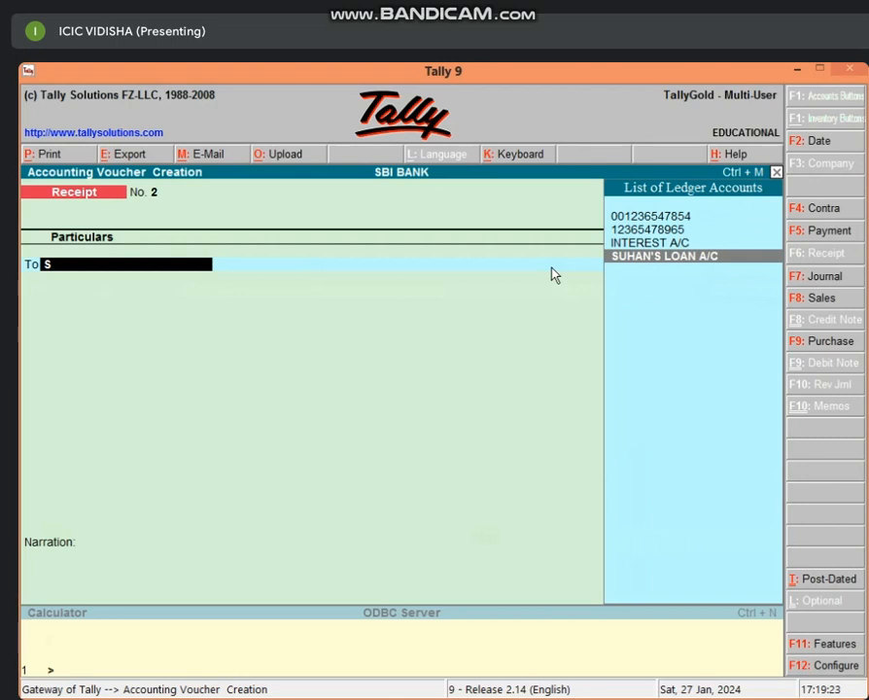
{"action": "key", "text": "Return"}
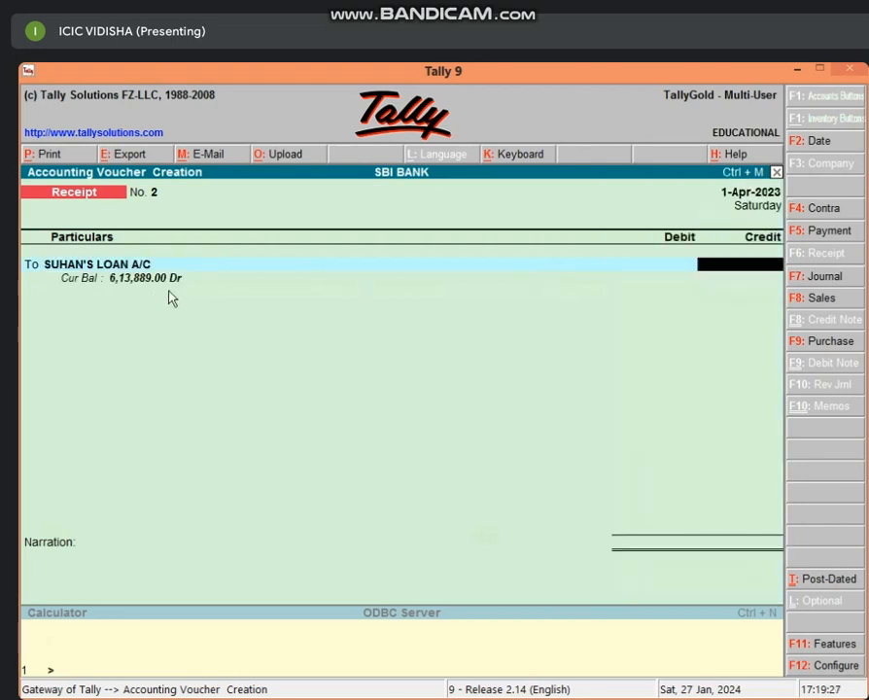
{"action": "type", "text": "36111"}
{"action": "key", "text": "Return"}
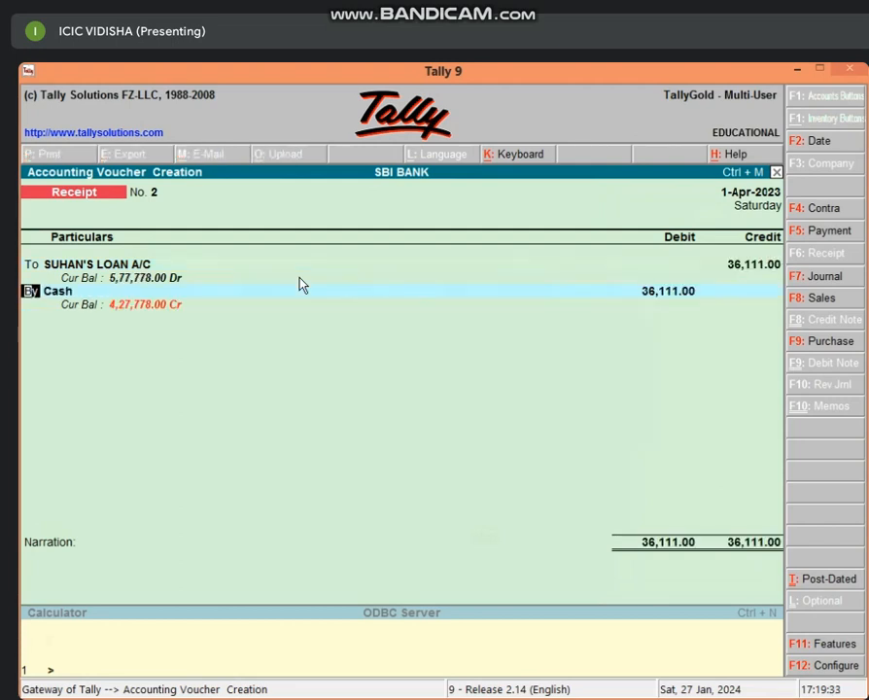
Accept the 36,111.00 debit to Cash, save receipt No. 2 without a narration and leave voucher entry
{"action": "key", "text": "Return"}
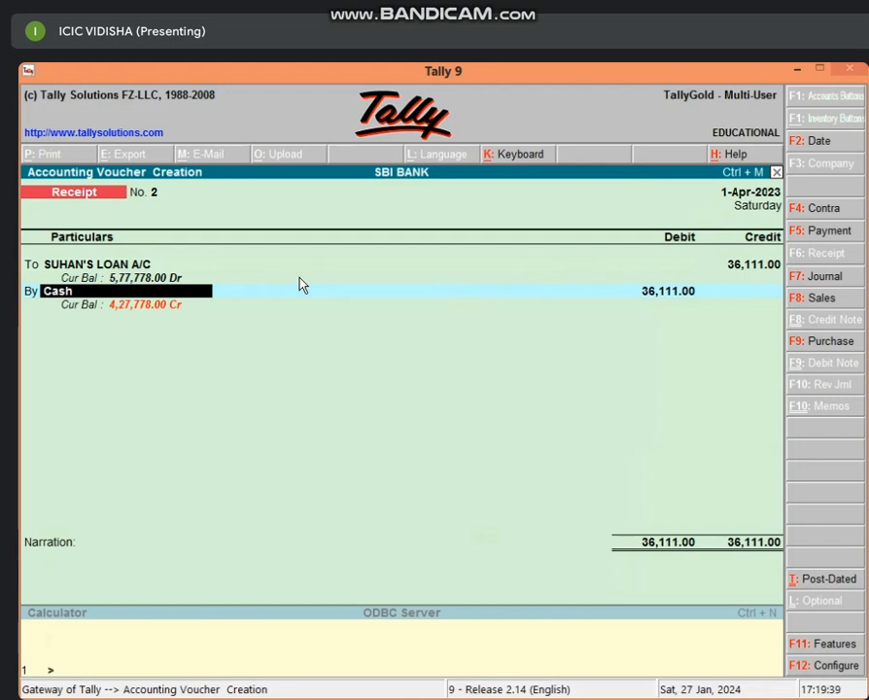
{"action": "key", "text": "Return"}
{"action": "key", "text": "Return"}
{"action": "key", "text": "Return"}
{"action": "key", "text": "Return"}
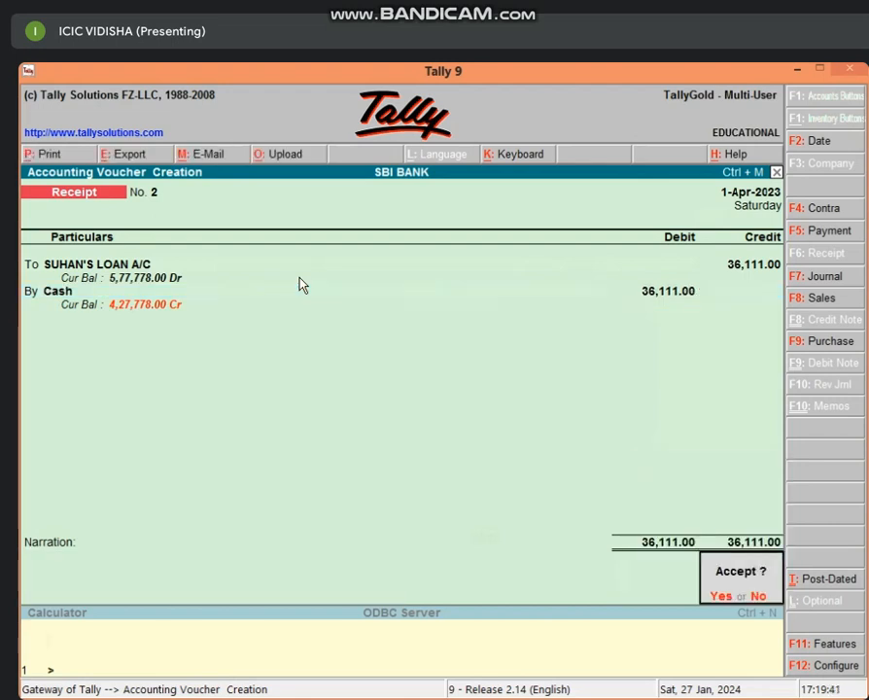
{"action": "key", "text": "Return"}
{"action": "key", "text": "Escape"}
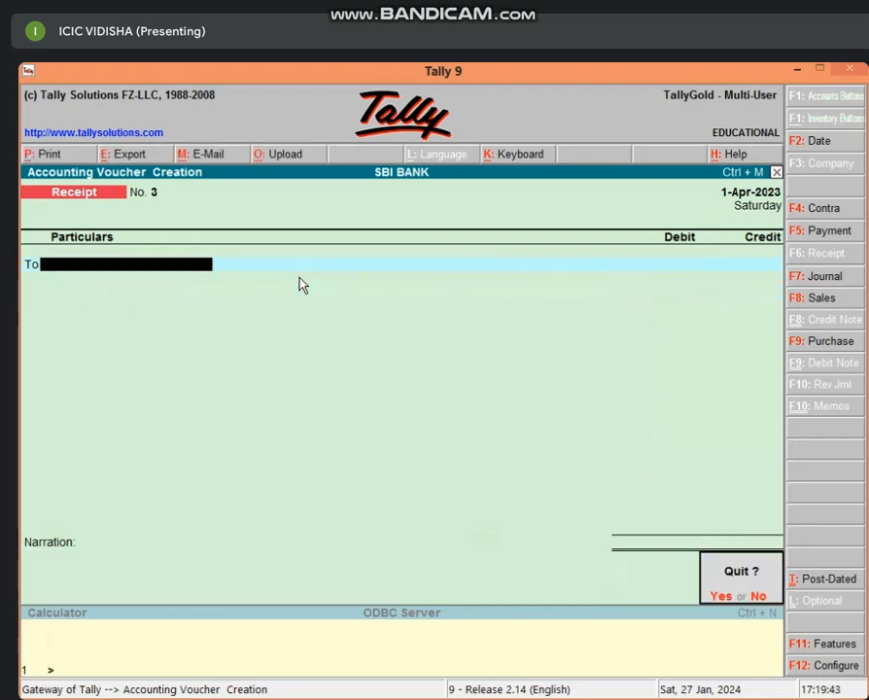
{"action": "key", "text": "Return"}
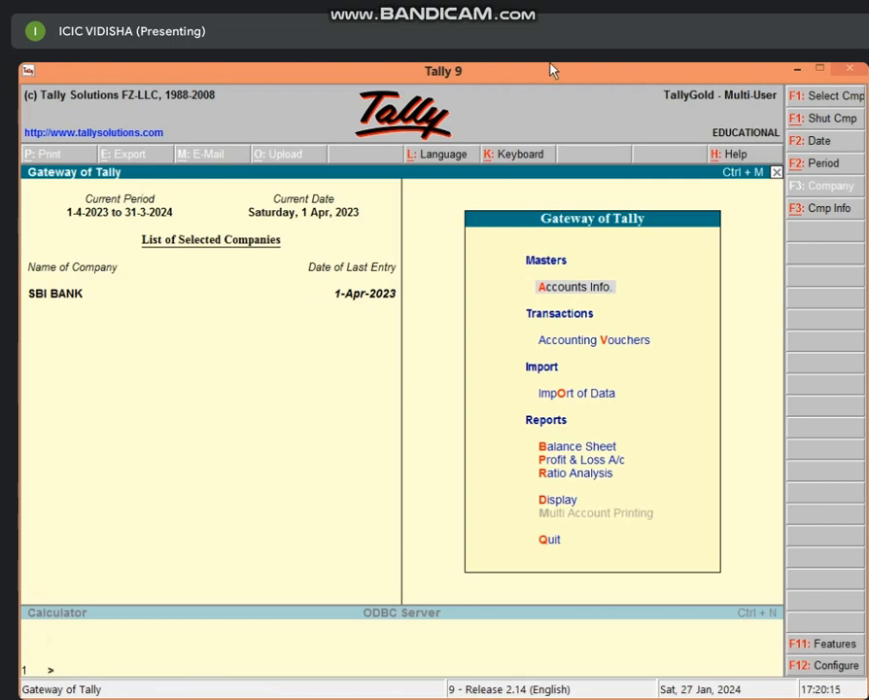
Switch to the BANK LOAN CALCULATION workbook in Excel and examine the instalment count, total instalments and loan-plus-interest cells
{"action": "left_click", "coordinate": [806, 68]}
{"action": "left_click", "coordinate": [370, 511]}
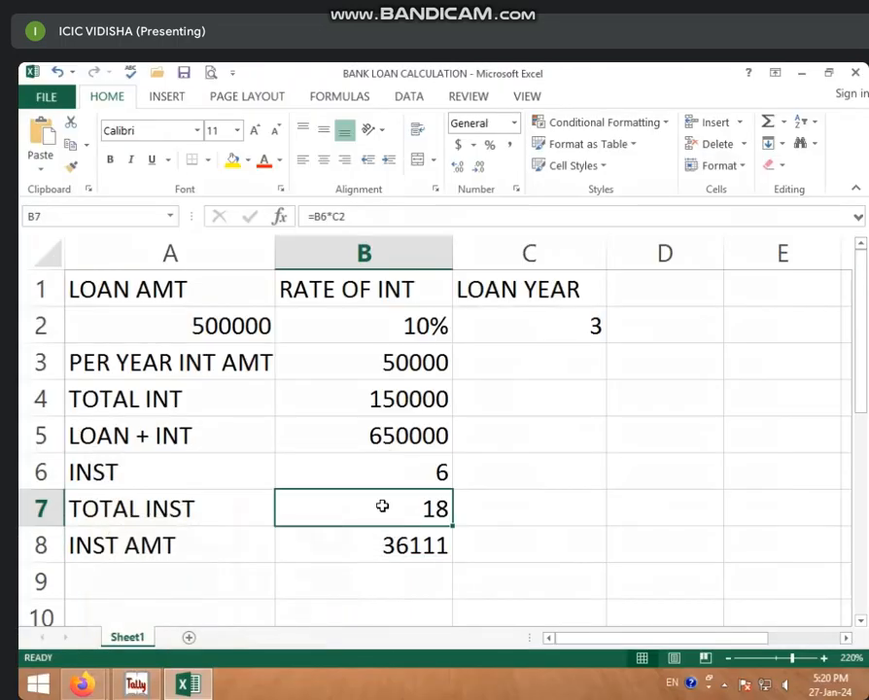
{"action": "left_click", "coordinate": [342, 483]}
{"action": "left_click", "coordinate": [391, 521]}
{"action": "left_click", "coordinate": [380, 484]}
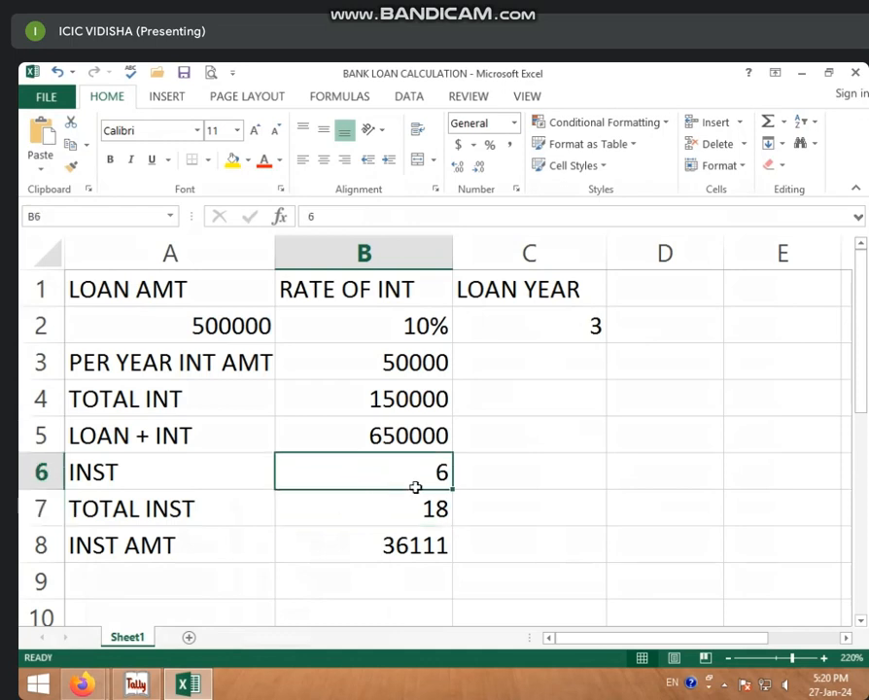
{"action": "left_click", "coordinate": [309, 515]}
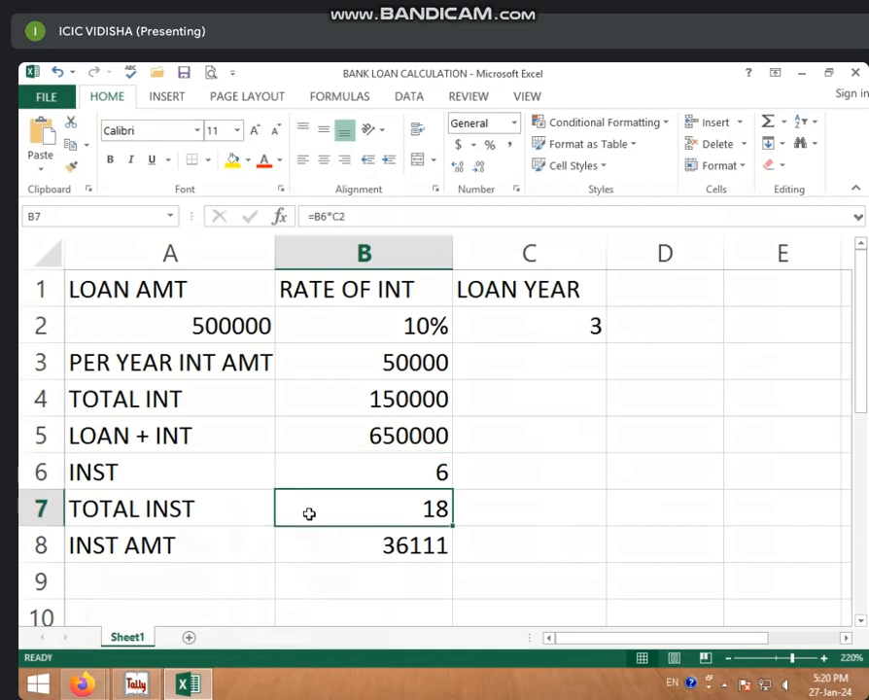
{"action": "left_click", "coordinate": [370, 435]}
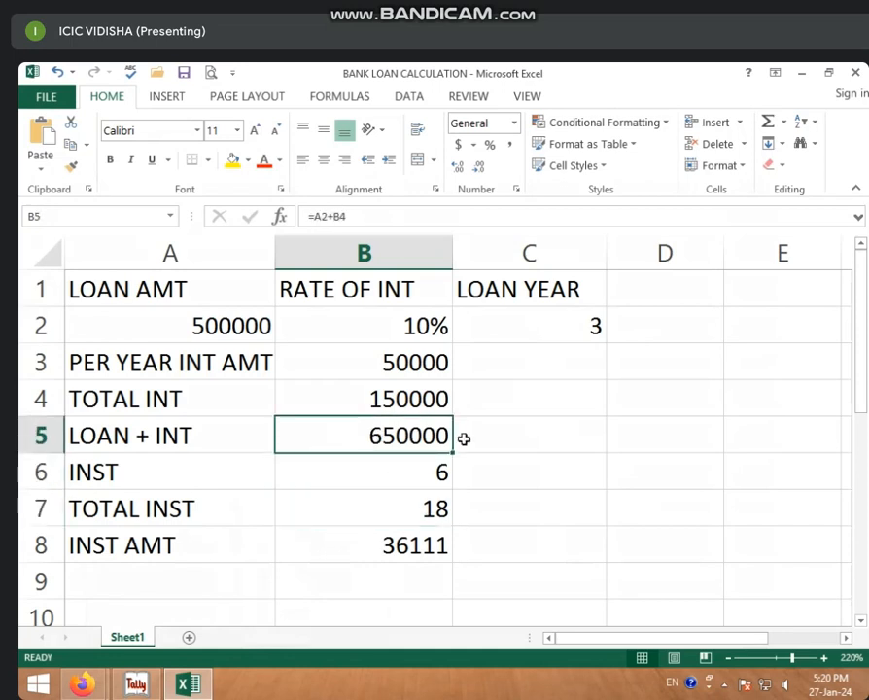
{"action": "left_click", "coordinate": [651, 527]}
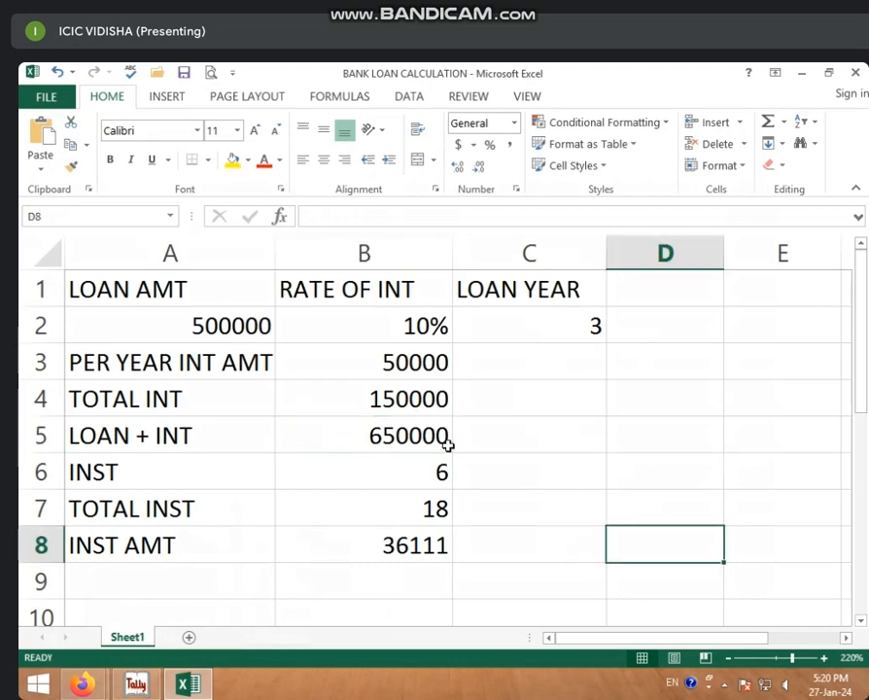
{"action": "left_click", "coordinate": [376, 486]}
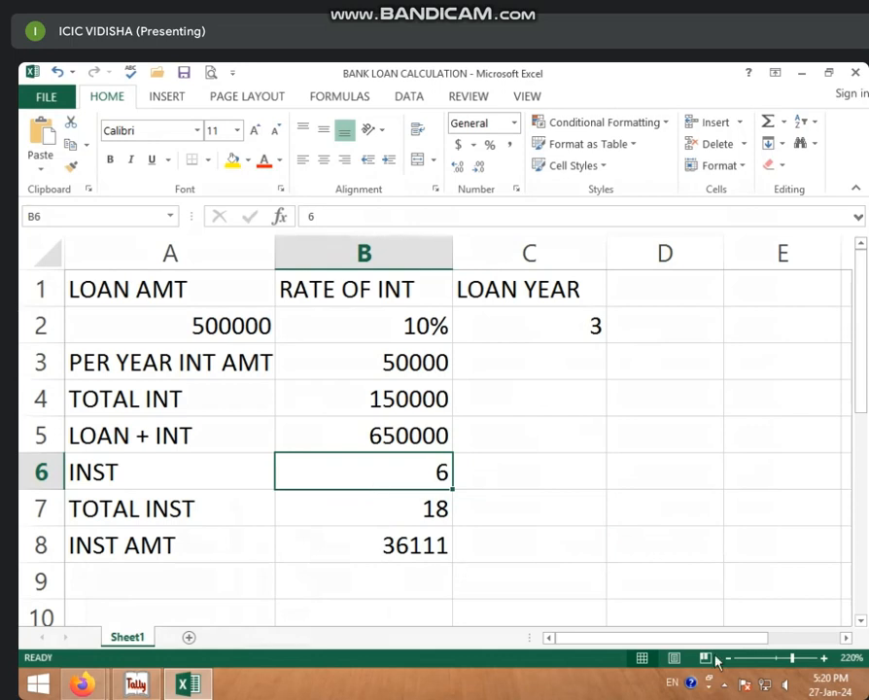
{"action": "left_click", "coordinate": [539, 520]}
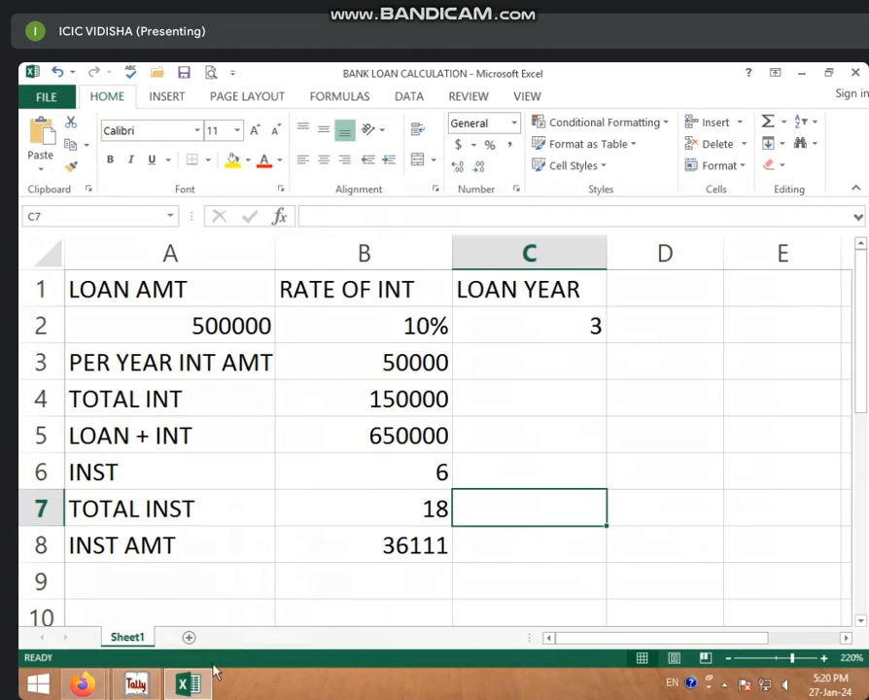
Switch back to Tally, view the Balance Sheet of SBI BANK and return to the Gateway of Tally
{"action": "left_click", "coordinate": [144, 683]}
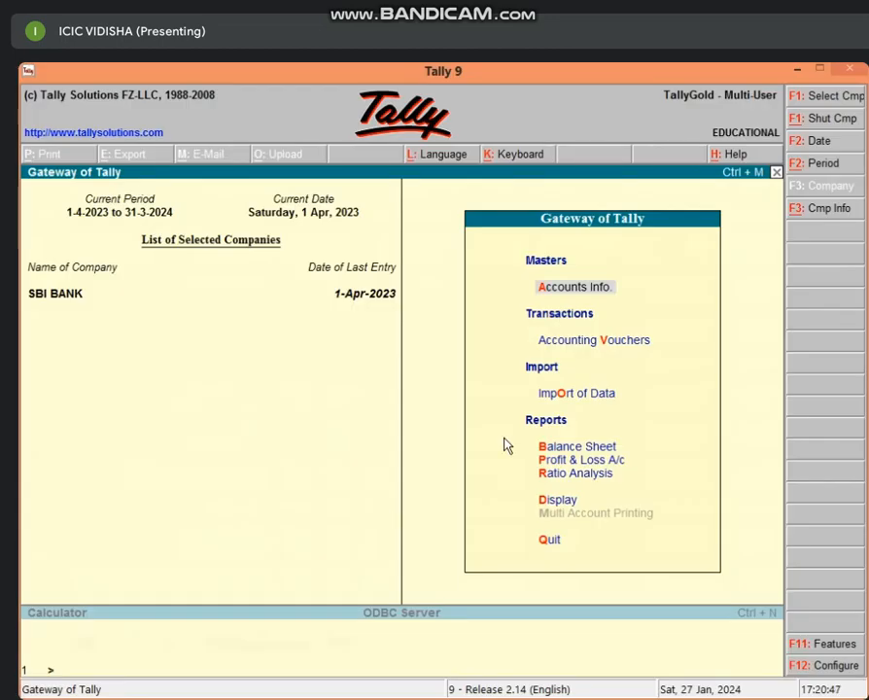
{"action": "key", "text": "b"}
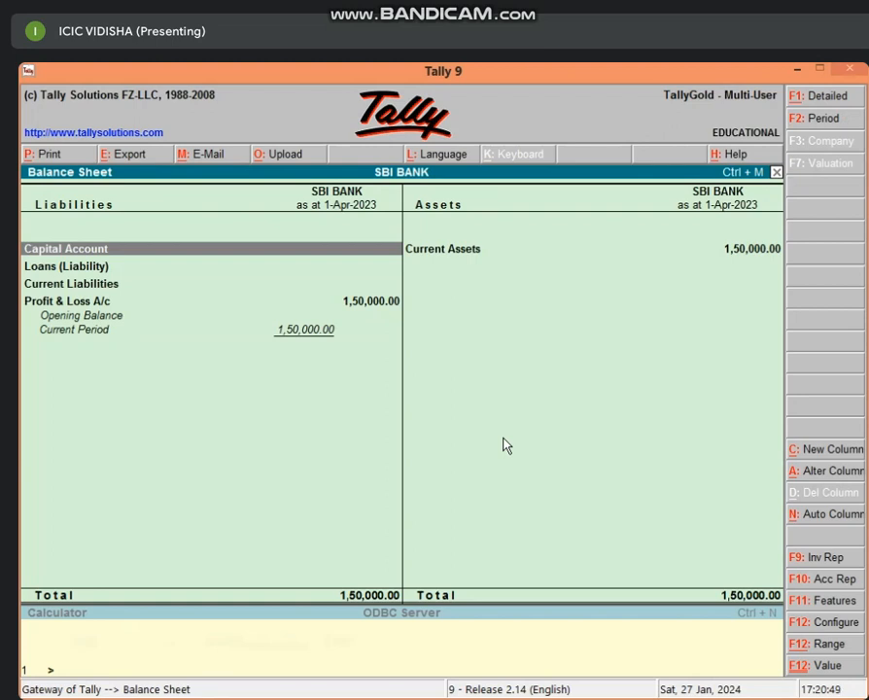
{"action": "key", "text": "Escape"}
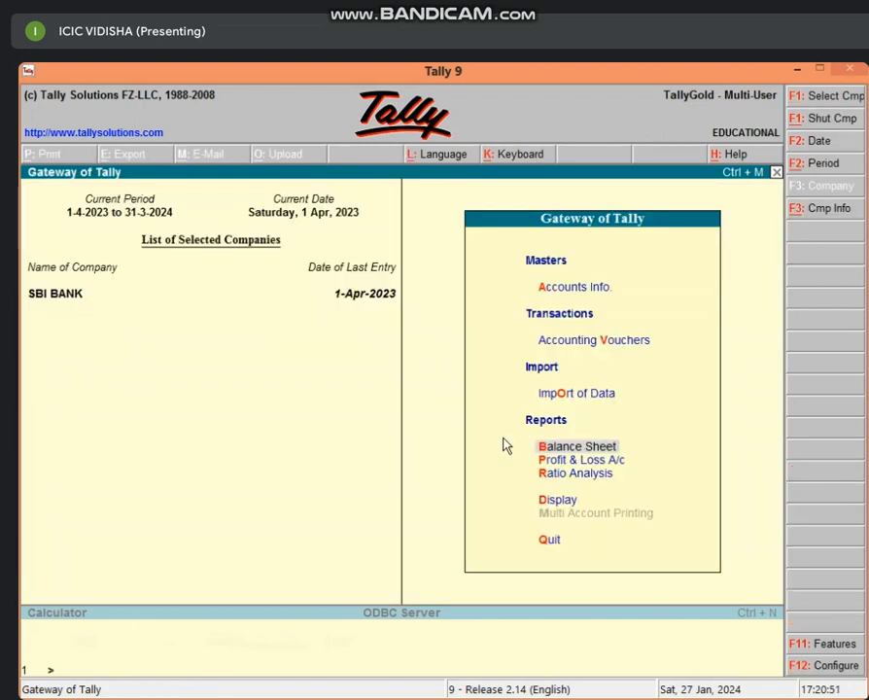